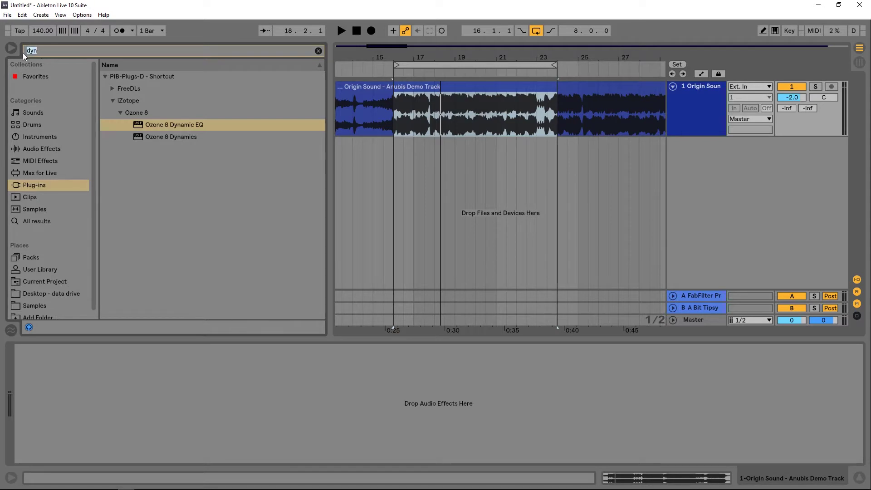
Clear the previous plug-in search from the browser search field
key(BackSpace)
key(BackSpace)
key(BackSpace)
Search 'sig' and insert NUGEN SigMod 64bit onto the Origin Sound track
text(sig)
drag(154, 89, 447, 102)
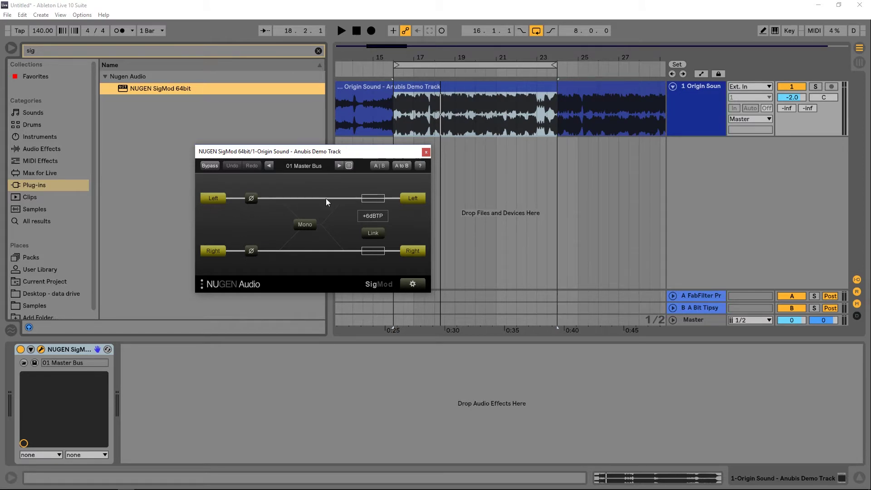
Load the 13 Switch LR to MS preset in SigMod
click(349, 166)
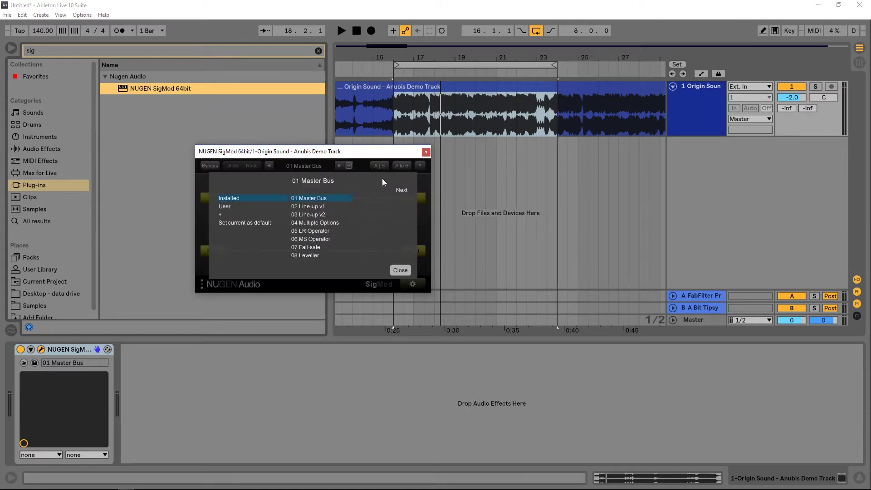
click(400, 191)
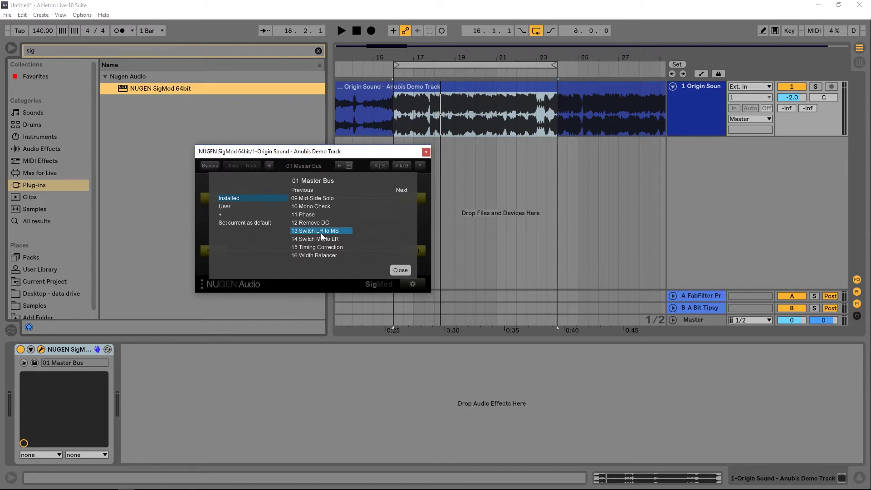
click(332, 232)
click(383, 268)
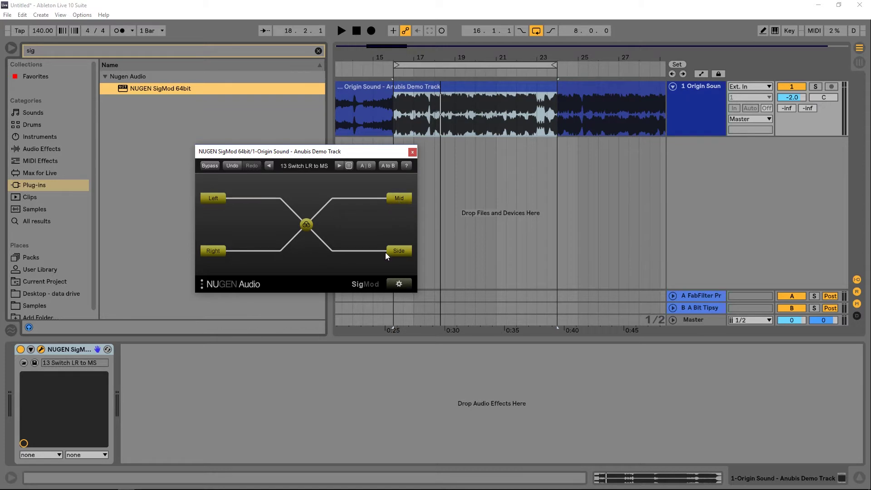
Adjust SigMod's modules, enable the Left/Right to Mid/Side switch, and close the window
click(403, 285)
click(305, 252)
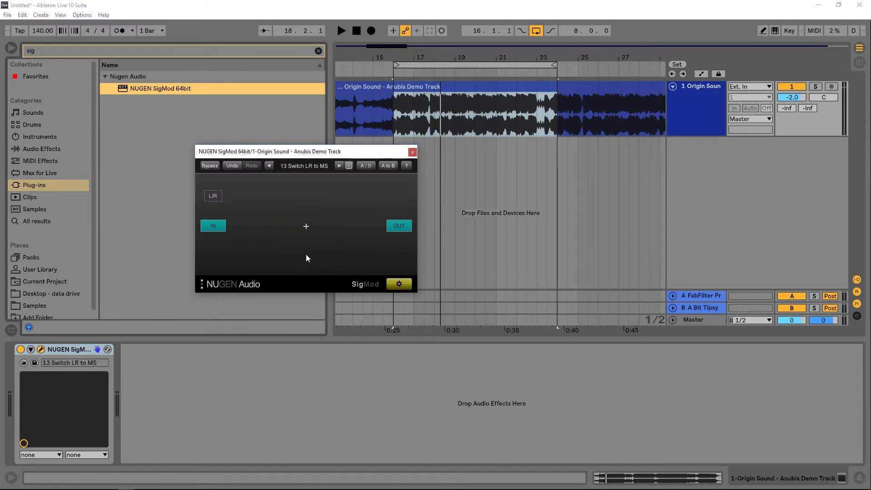
click(305, 224)
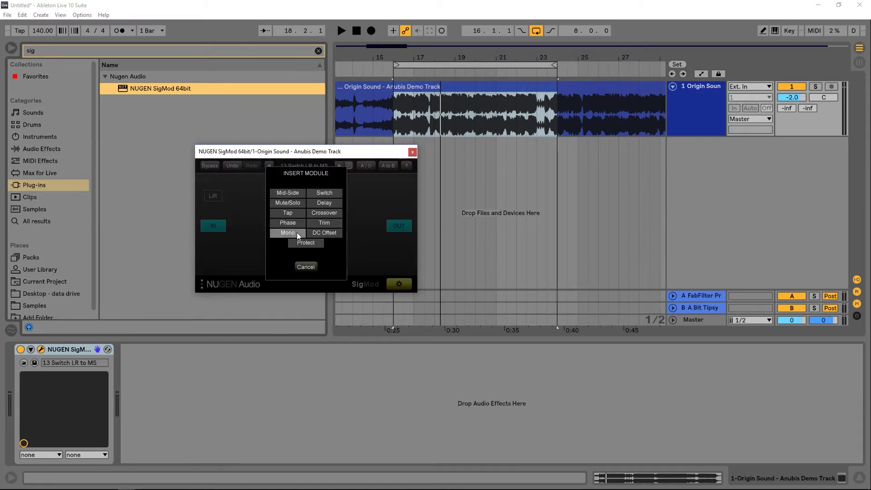
click(290, 201)
click(397, 284)
click(307, 225)
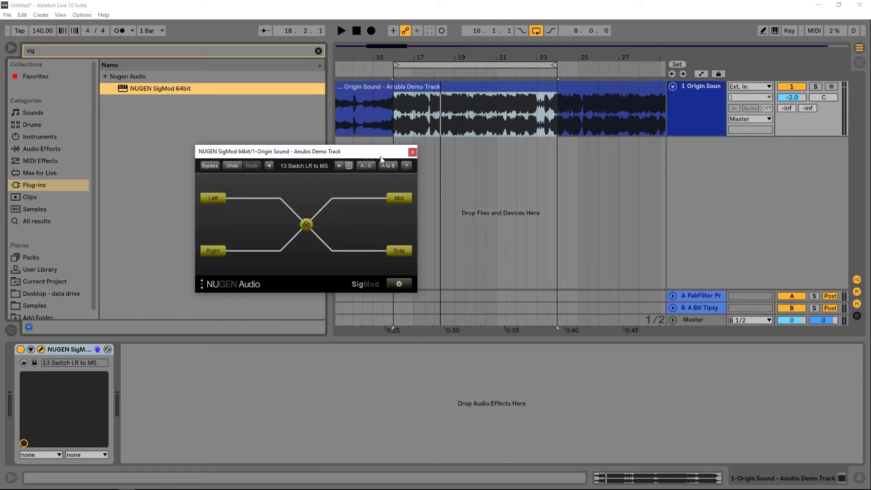
click(412, 152)
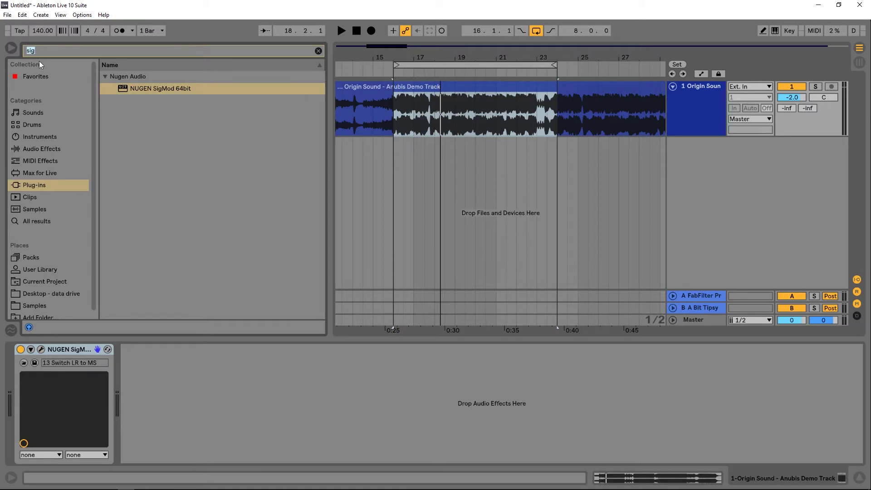
Add Ozone 8 Dynamic EQ after SigMod and set it to L•R mode
key(ctrl+f)
text(dy)
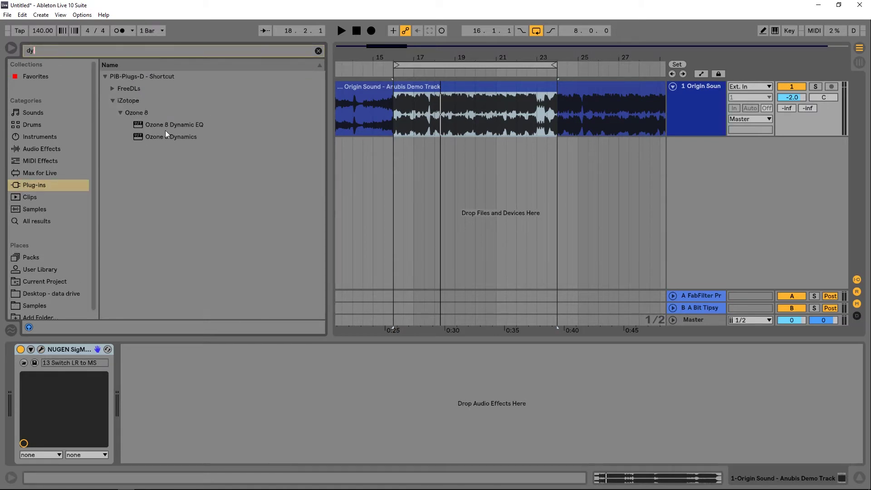
drag(159, 122, 198, 386)
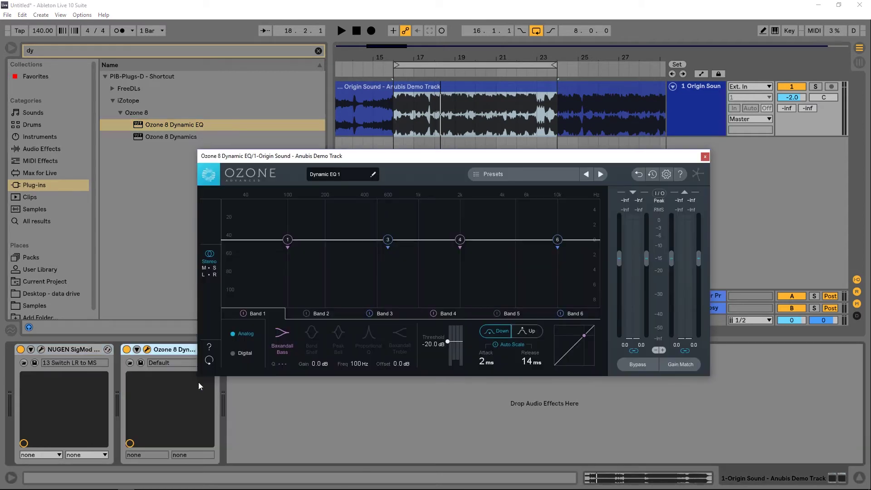
click(206, 273)
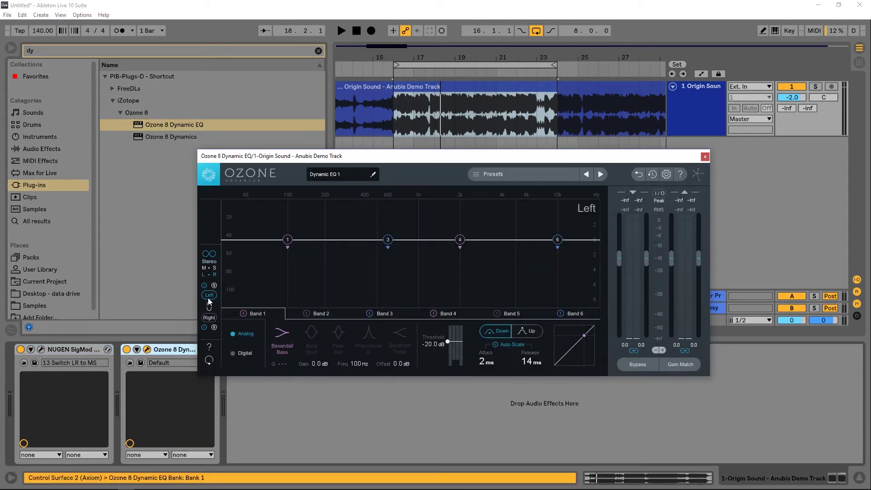
drag(578, 159, 637, 104)
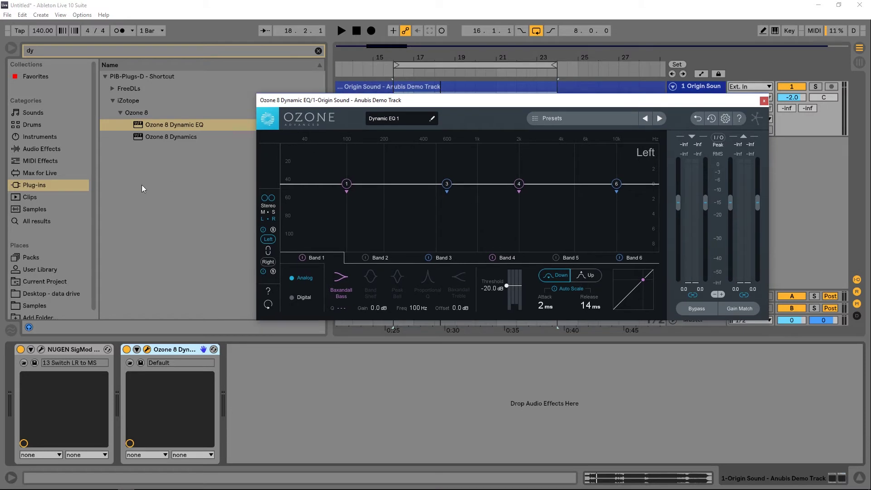
Search 'si' and add a second SigMod after the Ozone EQ
click(56, 48)
text(si)
drag(134, 91, 270, 385)
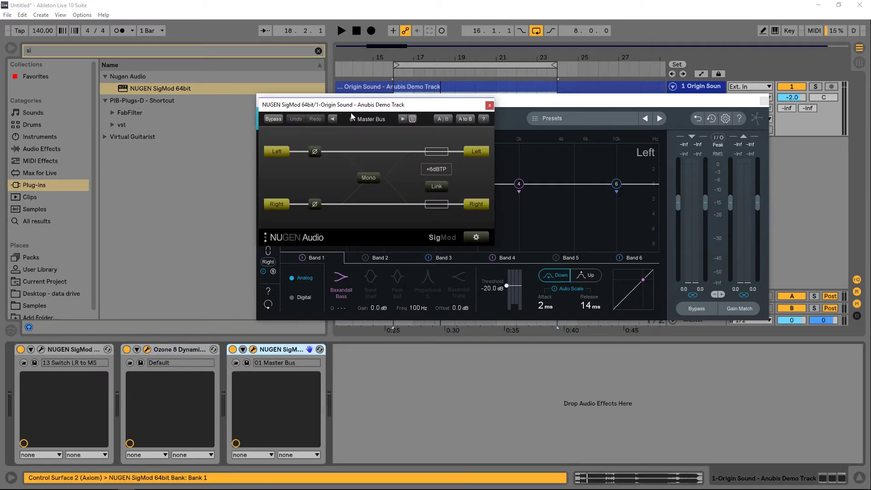
Load the 14 Switch MS to LR preset on the second SigMod
click(472, 208)
click(525, 231)
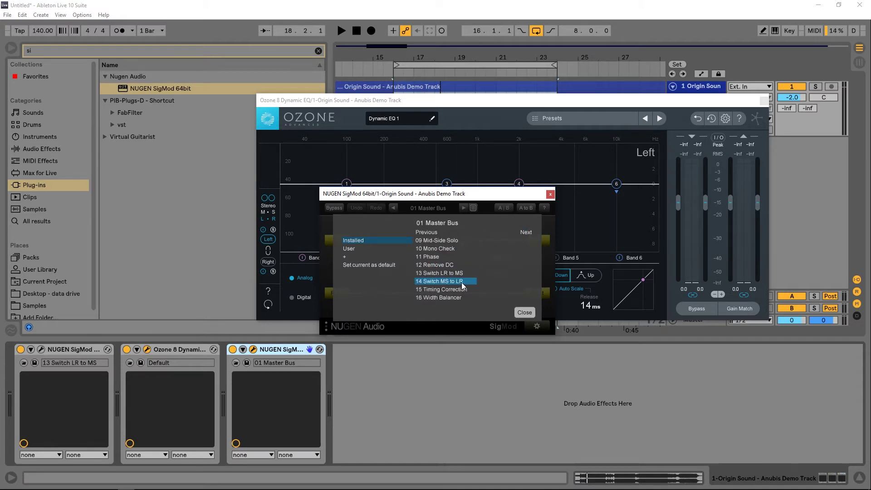
click(459, 282)
click(511, 312)
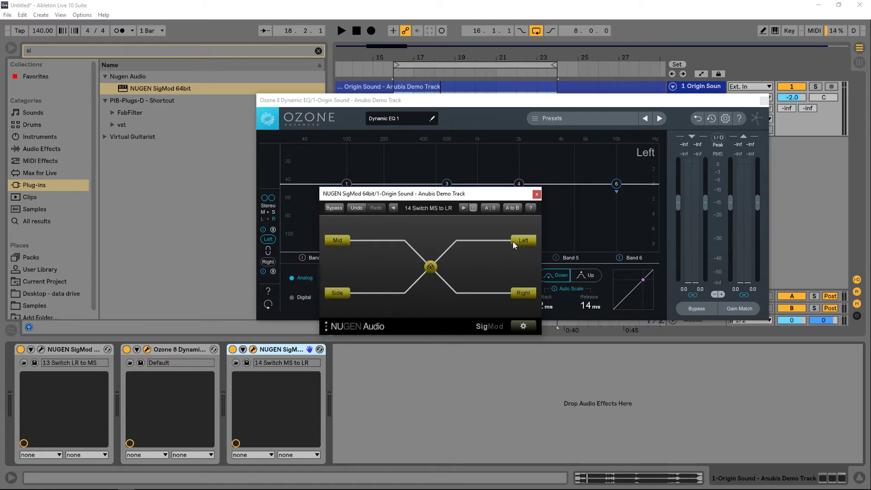
In SigMod's module editor, set the input format to L/R, then M/S
click(523, 327)
click(430, 271)
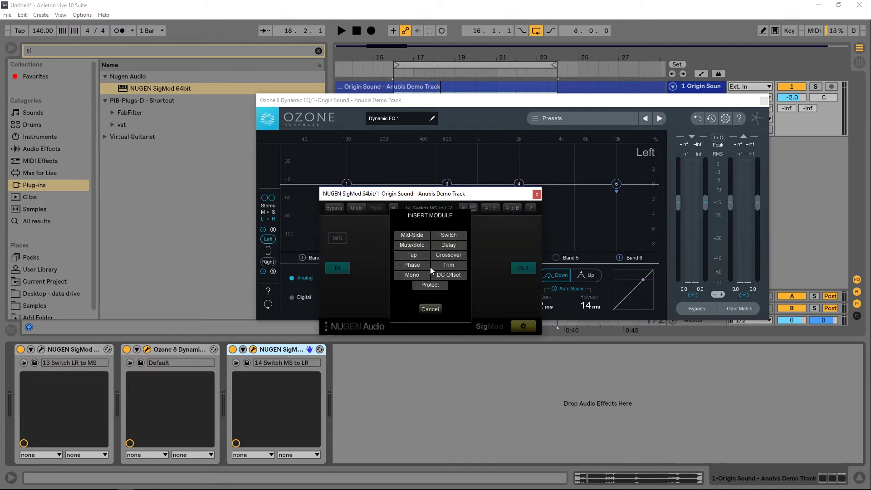
click(430, 311)
click(337, 239)
click(336, 249)
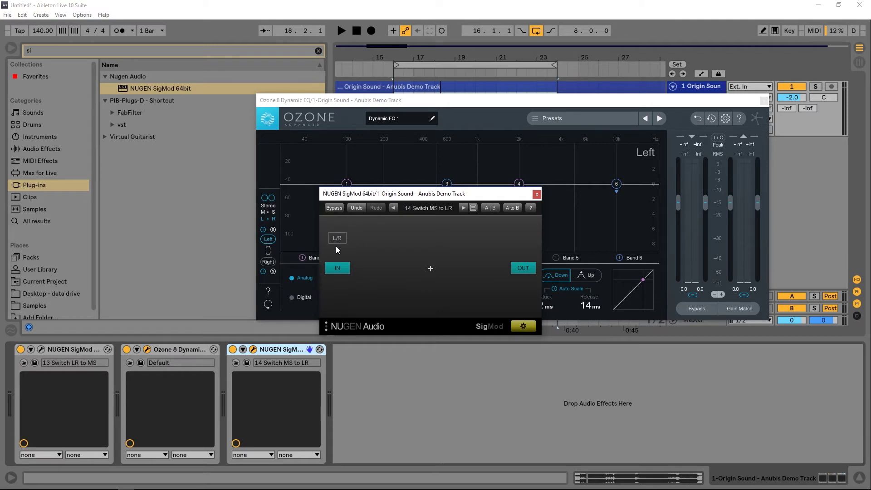
click(338, 239)
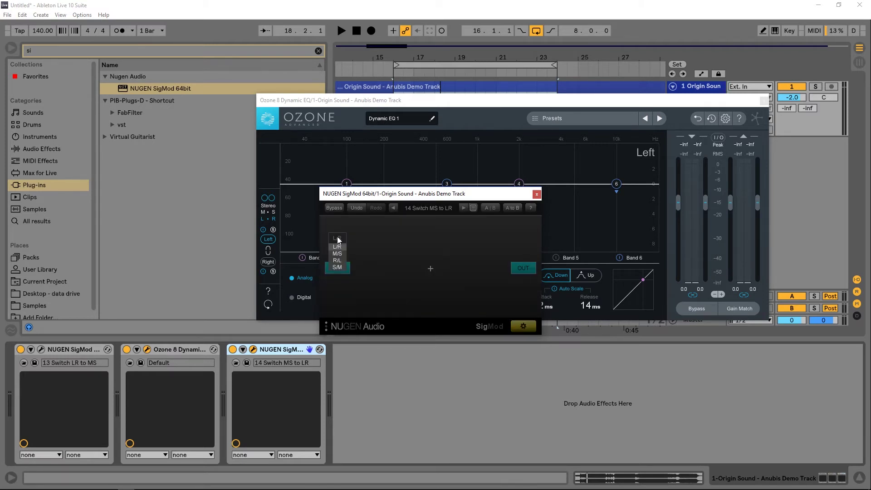
click(341, 254)
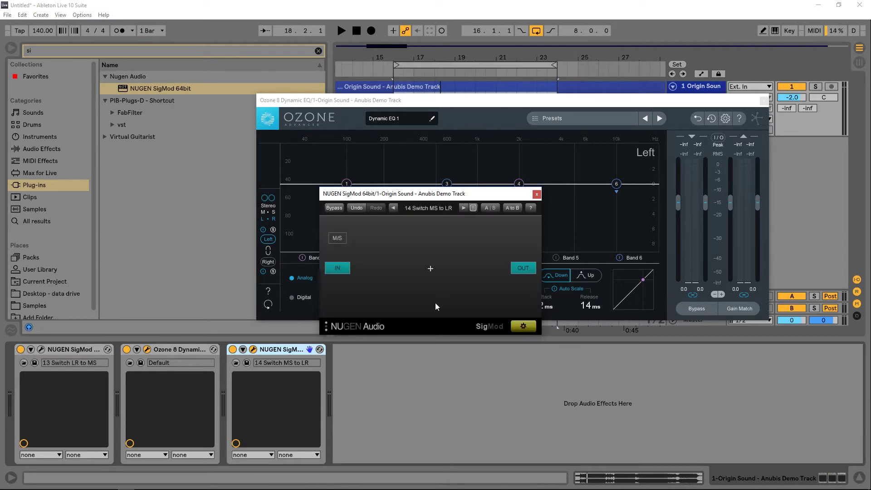
click(348, 263)
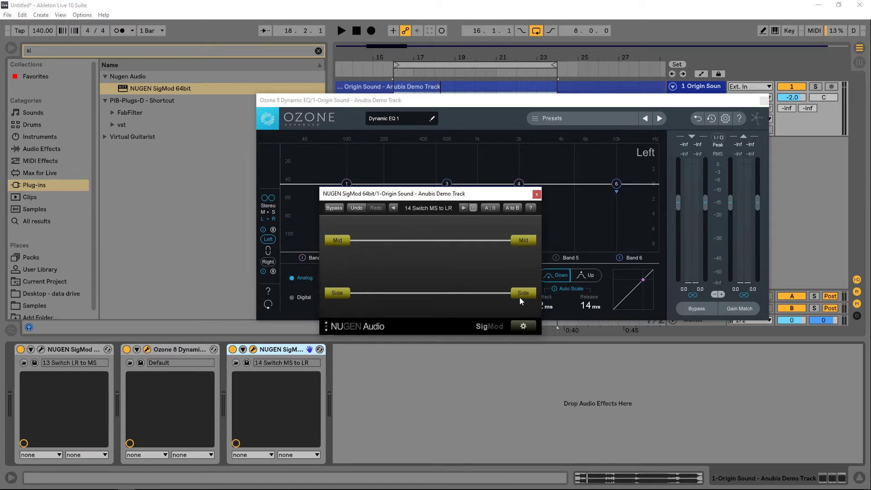
Insert a Mid-Side module between input and output, then close the SigMod window
click(517, 325)
click(429, 267)
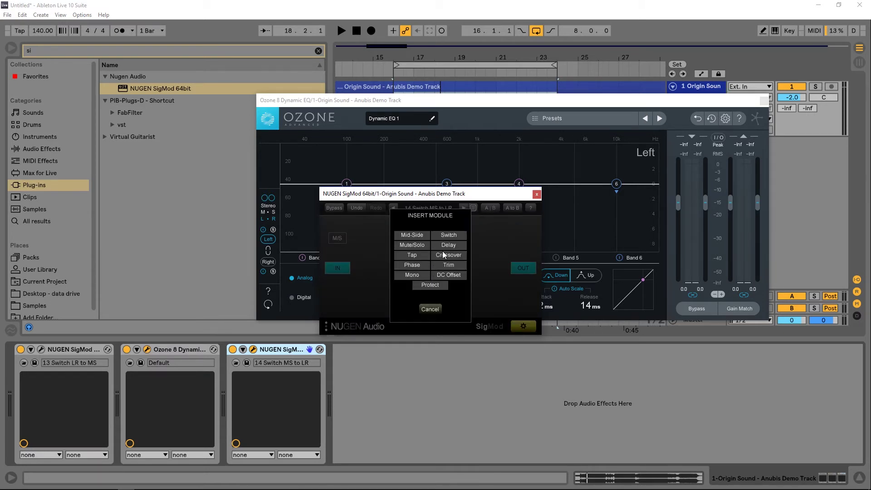
click(412, 235)
click(524, 326)
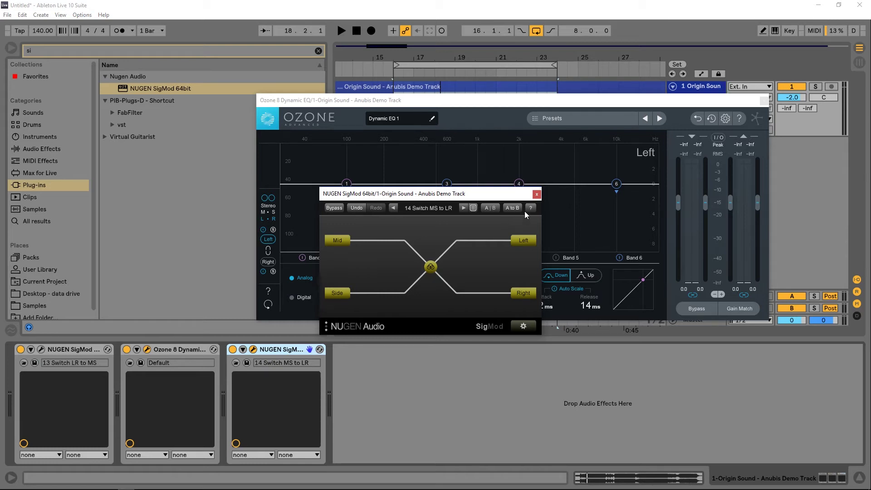
click(536, 193)
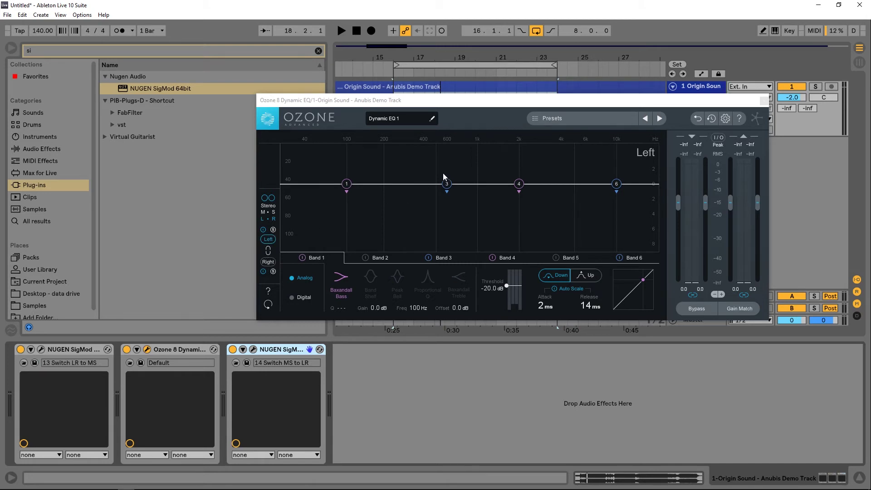
key(space)
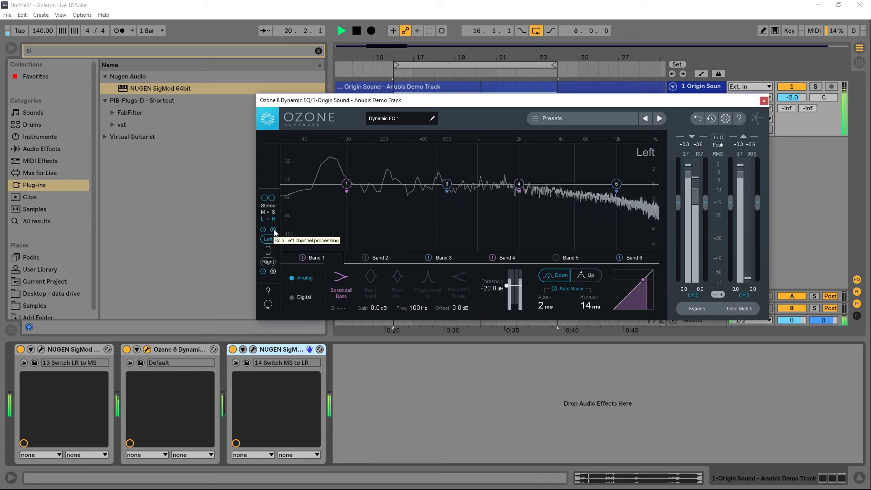
key(space)
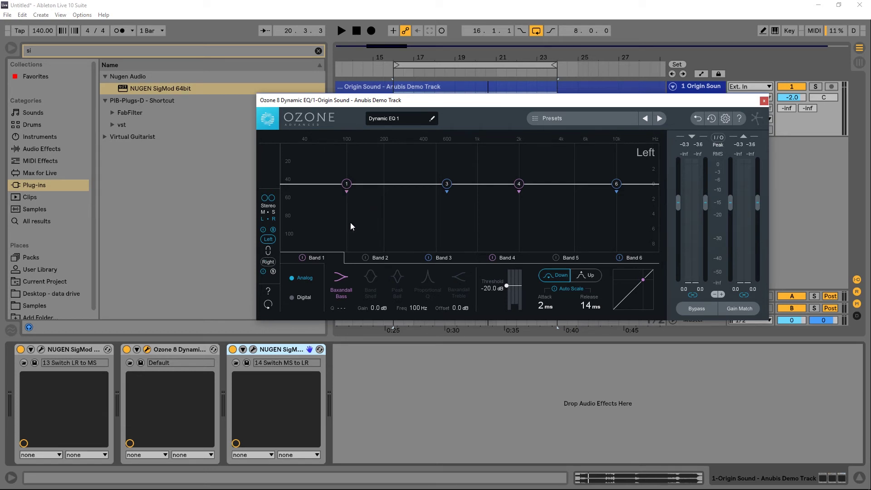
Show Ozone's Right channel EQ and move band 6 down to about 4 kHz
drag(346, 183, 349, 183)
click(266, 262)
drag(617, 184, 516, 178)
Play the track and toggle the Ozone EQ on to compare the sound
click(273, 230)
key(space)
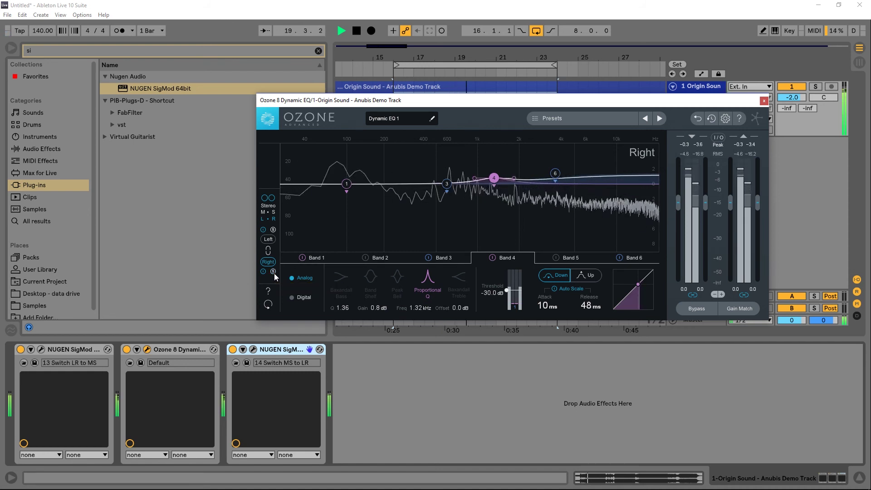
click(127, 349)
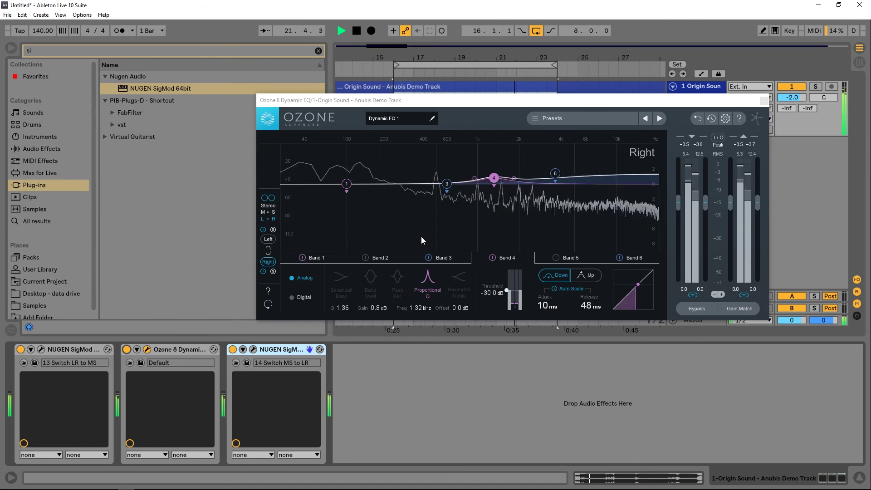
key(space)
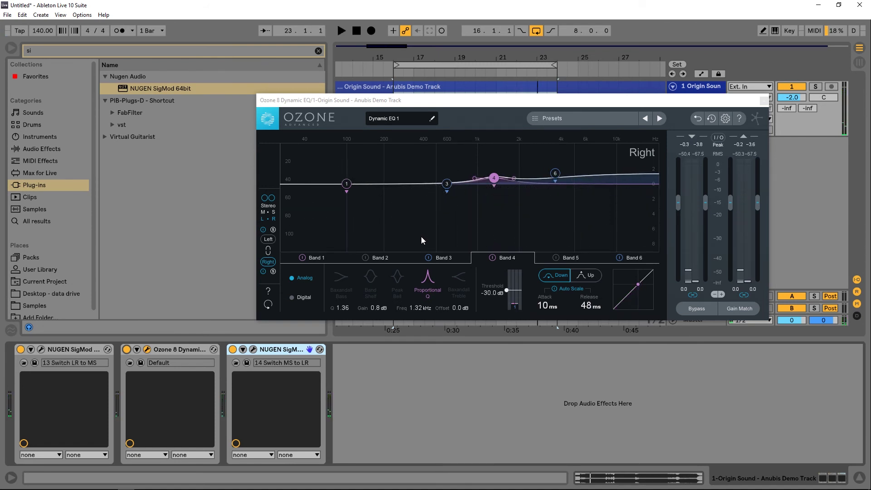